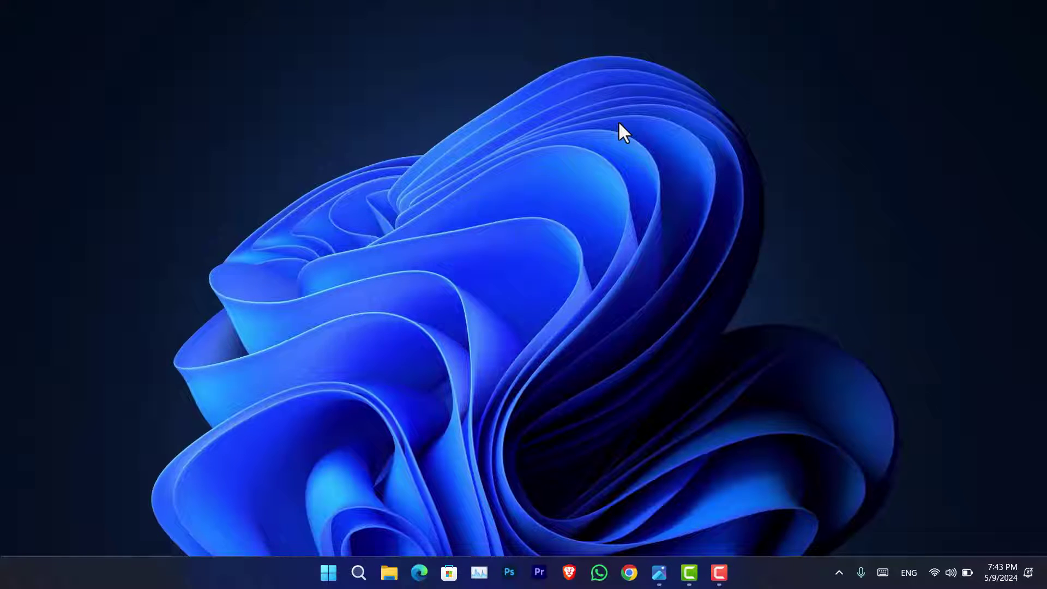
Dismiss the screen capture overlay, then show Settings full-screen on the Accessibility page.
{"action": "key", "text": "super+shift+s"}
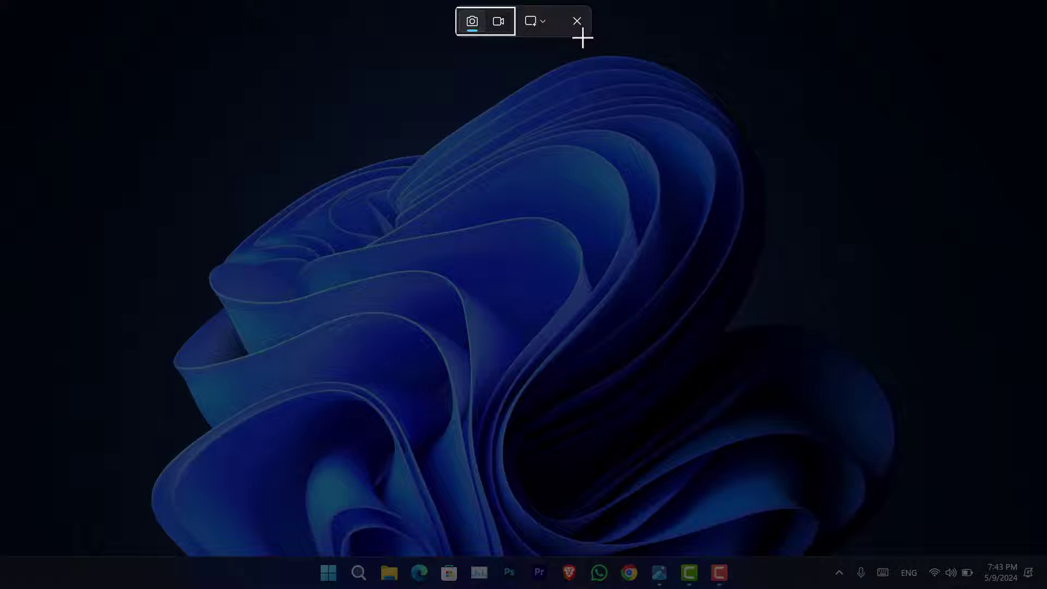
{"action": "left_click", "coordinate": [581, 27]}
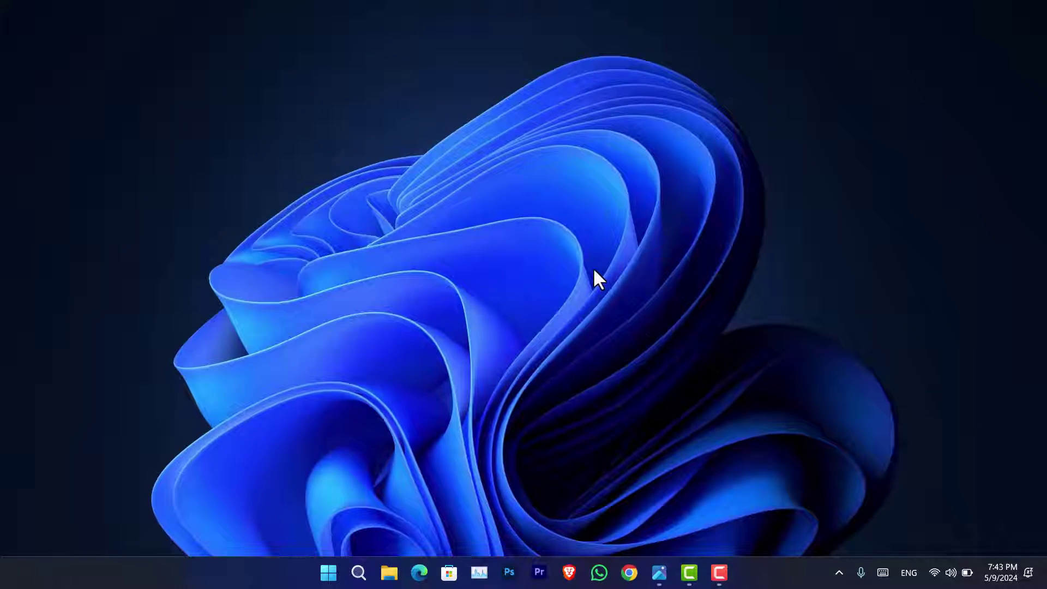
{"action": "key", "text": "super+i"}
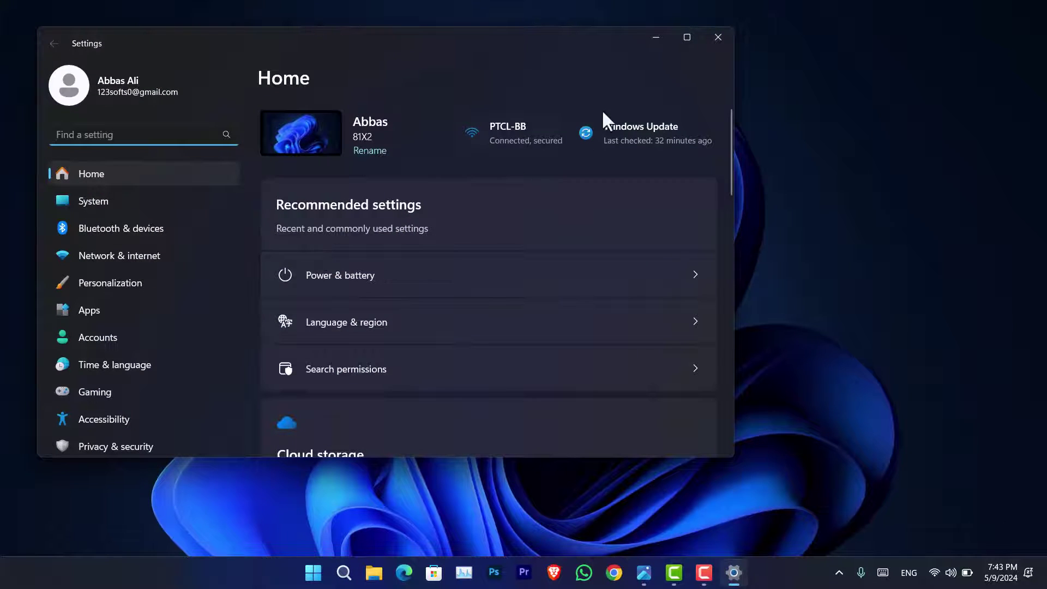
{"action": "left_click", "coordinate": [685, 39]}
{"action": "left_click", "coordinate": [109, 400]}
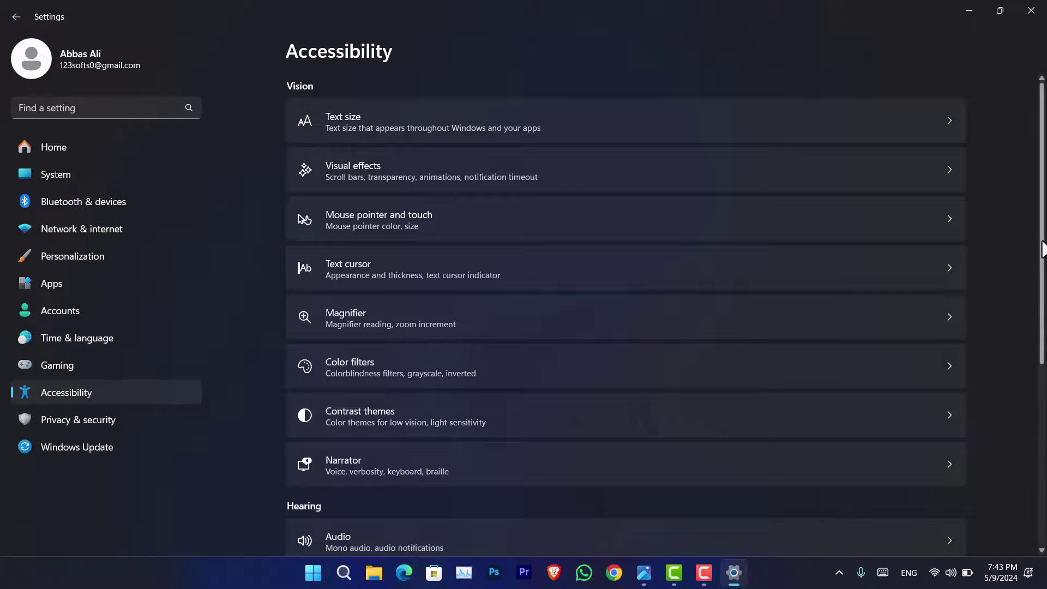
{"action": "left_click_drag", "start_coordinate": [1040, 246], "coordinate": [1043, 303]}
{"action": "scroll", "coordinate": [1043, 298], "scroll_direction": "down", "scroll_amount": 3}
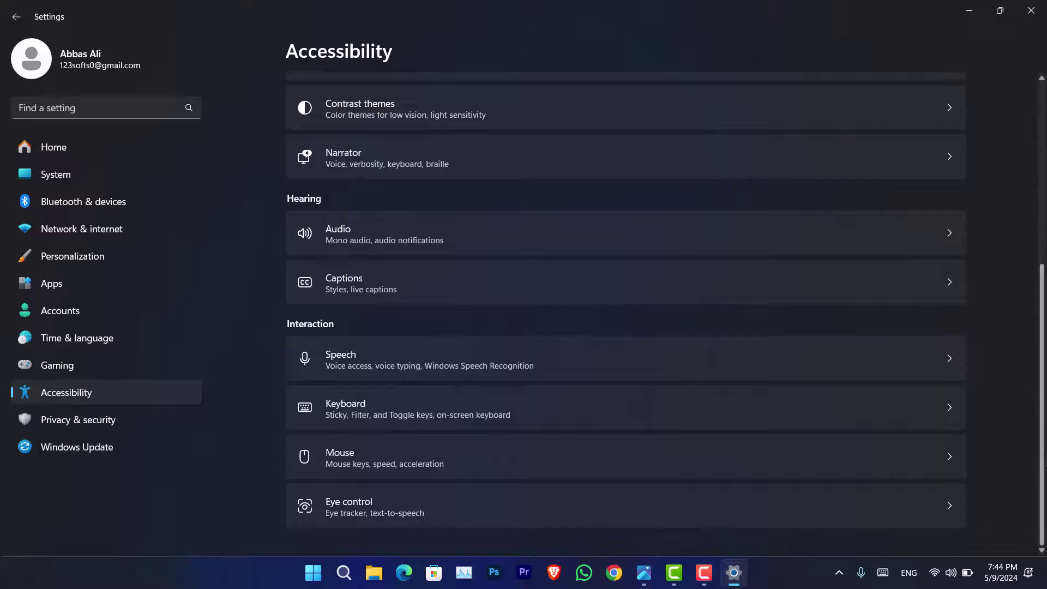
View Accessibility > Keyboard with the Print screen capture toggle Off, then restore the window size.
{"action": "left_click", "coordinate": [720, 412]}
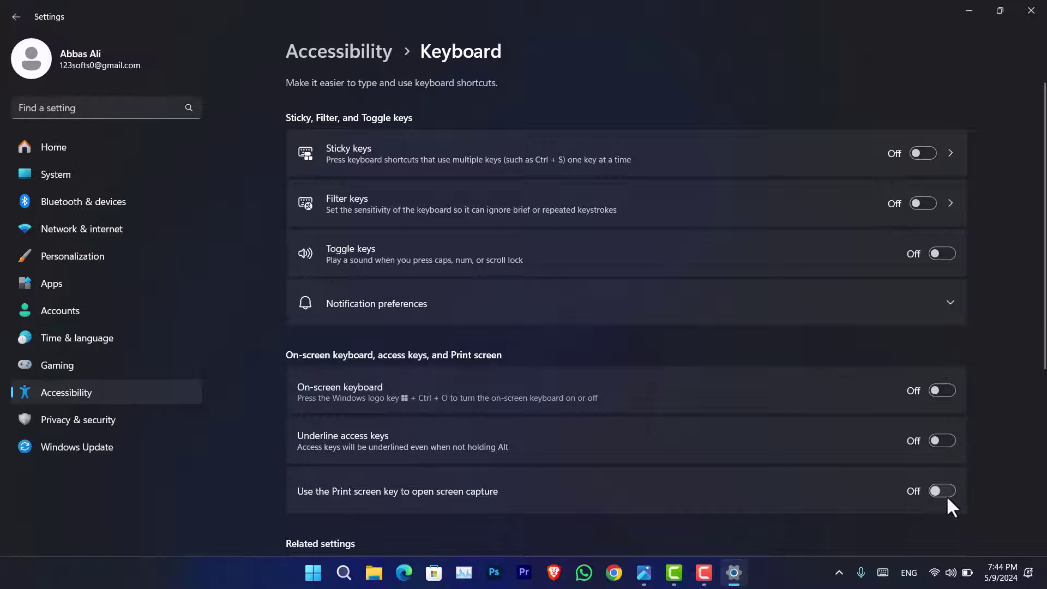
{"action": "left_click", "coordinate": [999, 10]}
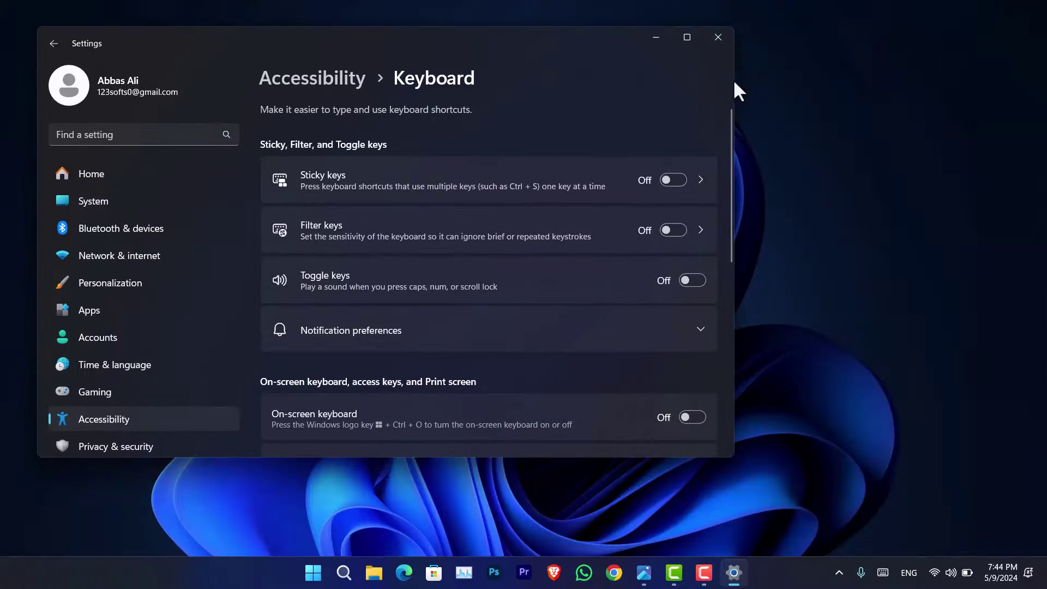
Close Settings, returning to the desktop.
{"action": "left_click", "coordinate": [716, 39]}
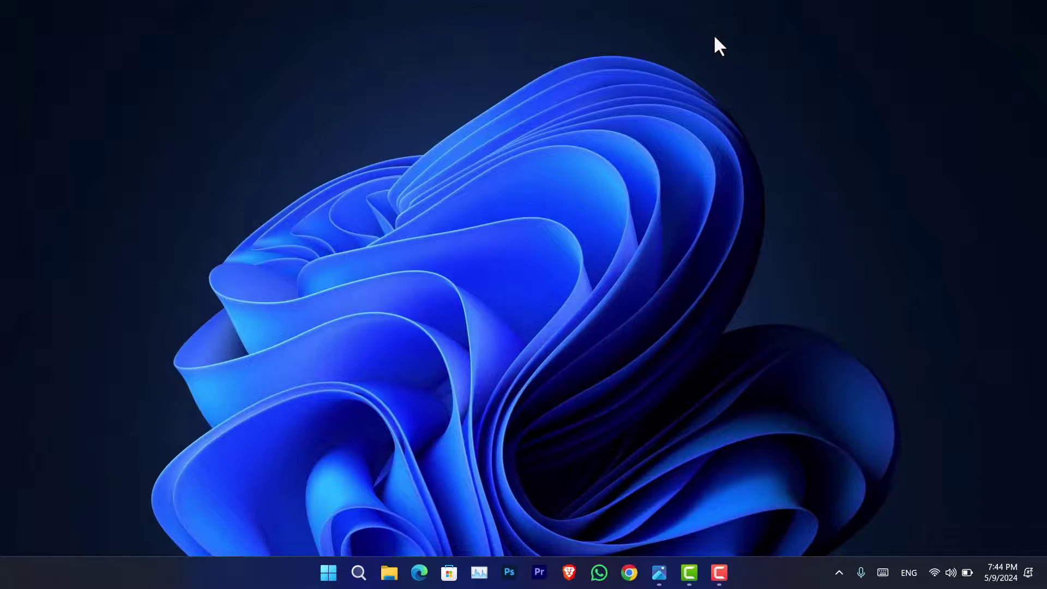